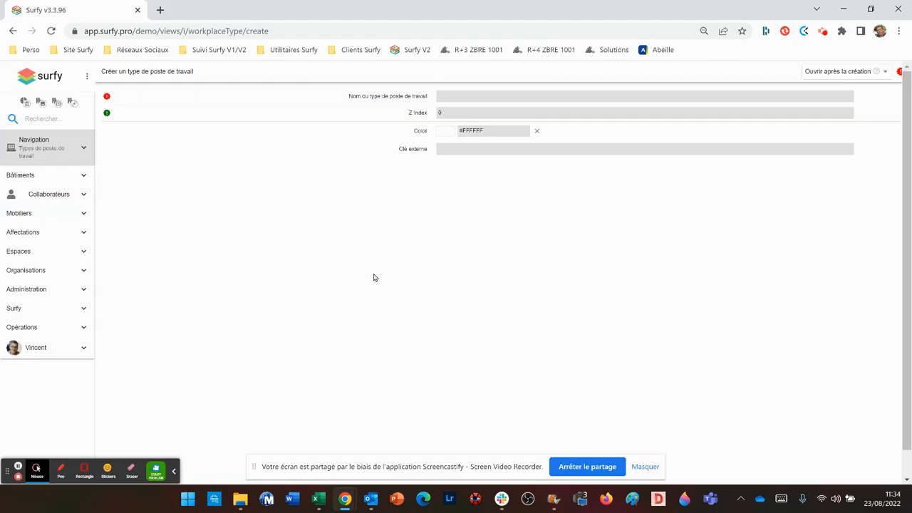
Create a workplace type named "PdT 180x80C"
{"action": "left_click", "coordinate": [459, 97]}
{"action": "type", "text": "PdT 180x80C"}
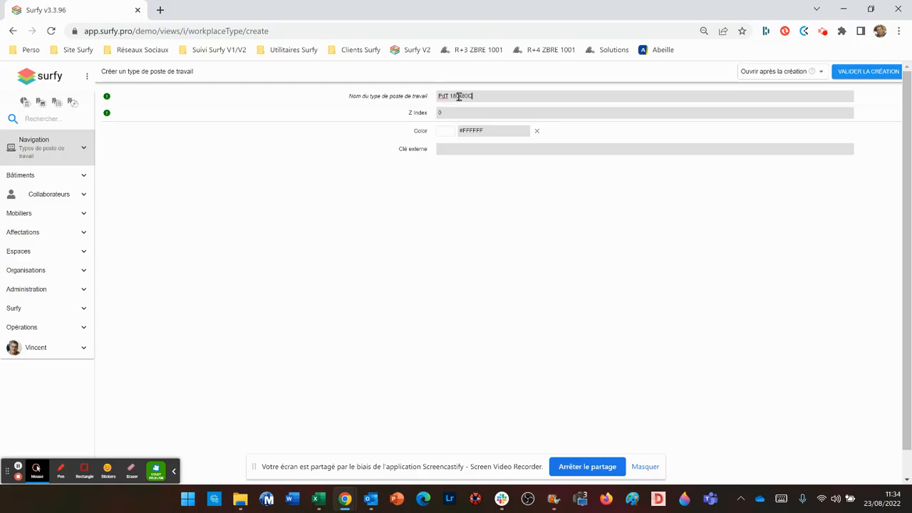
{"action": "left_click", "coordinate": [859, 72]}
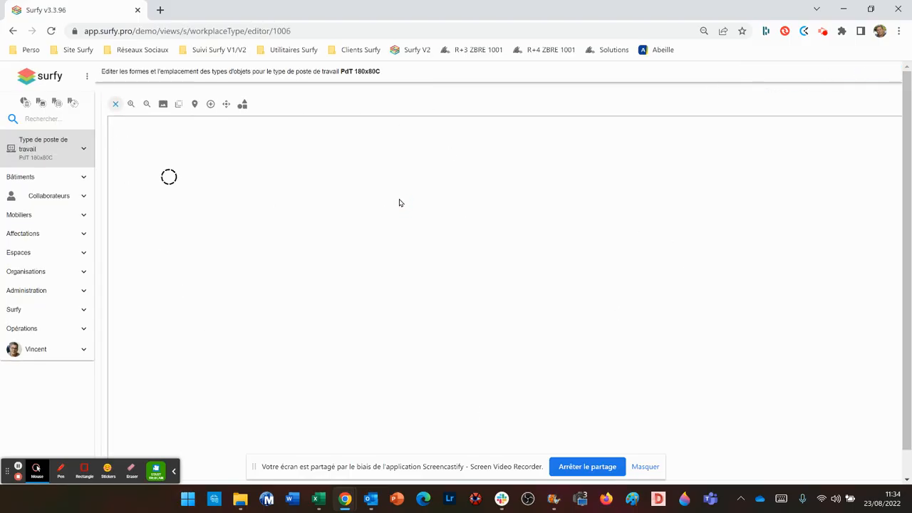
Filter the object types by 180x80 and place the Bureau 180x80 desk in the middle of the workplace layout
{"action": "left_click", "coordinate": [211, 105]}
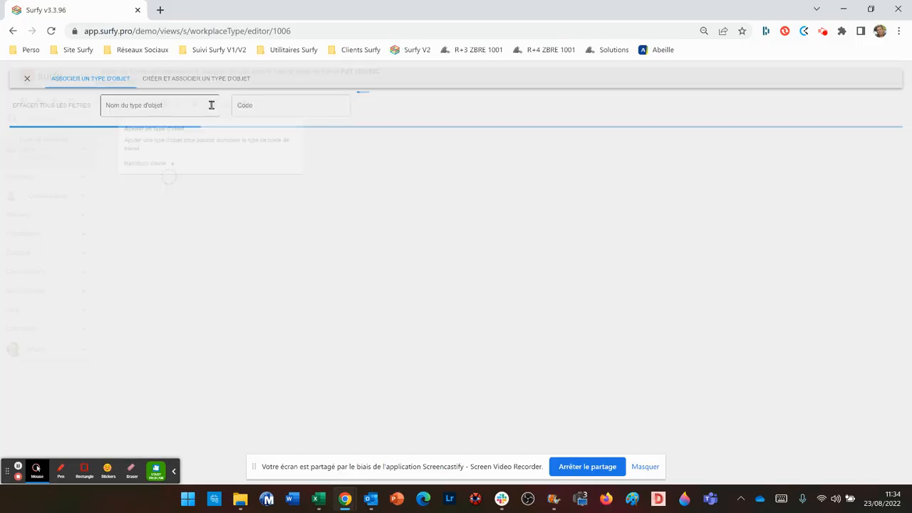
{"action": "left_click", "coordinate": [149, 102]}
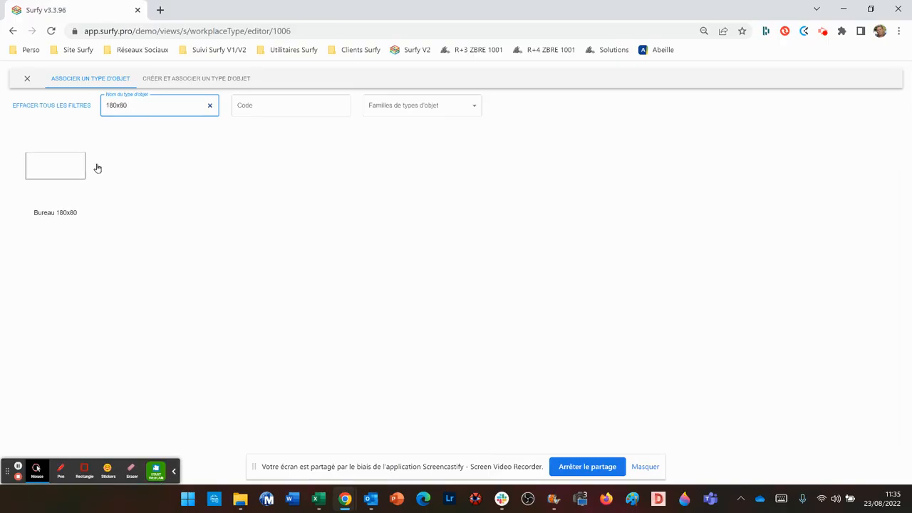
{"action": "left_click", "coordinate": [51, 171]}
{"action": "left_click", "coordinate": [531, 221]}
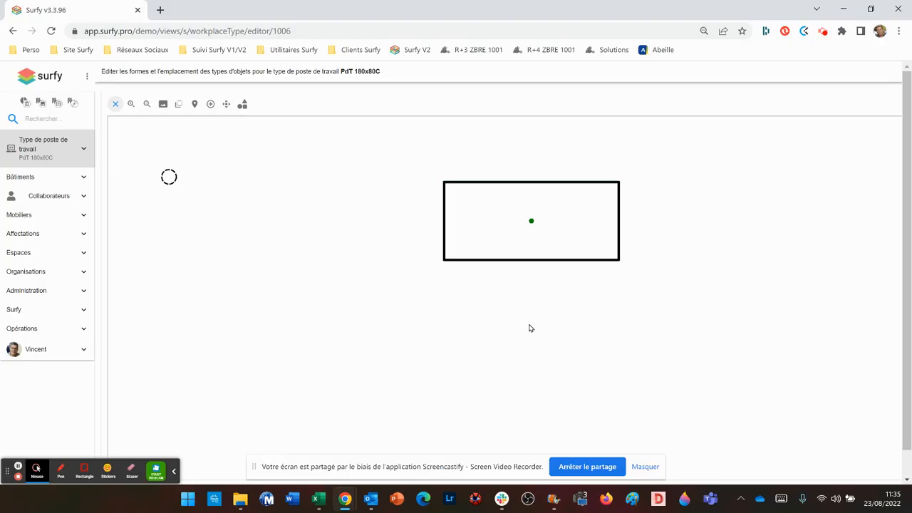
Find the Fauteuil Bureau 2 chair among the object types and place it just below the desk, near its centre
{"action": "left_click", "coordinate": [210, 104]}
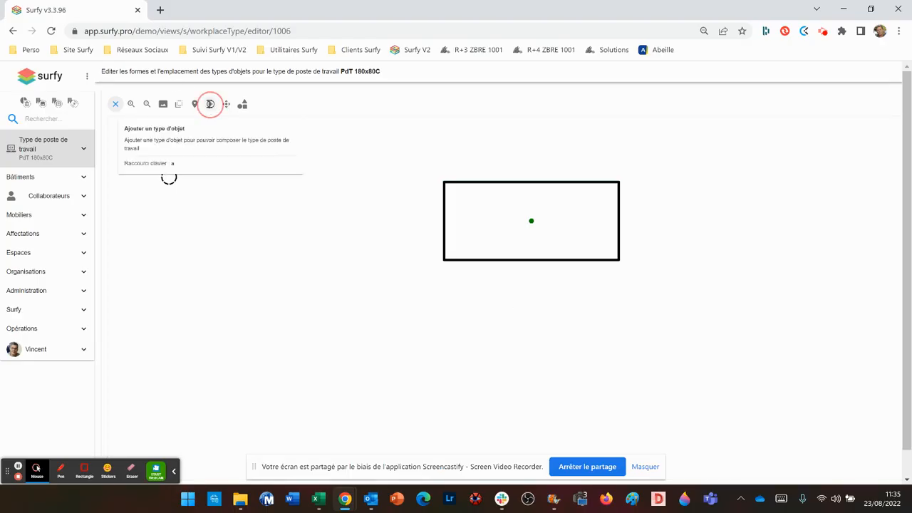
{"action": "left_click", "coordinate": [128, 108]}
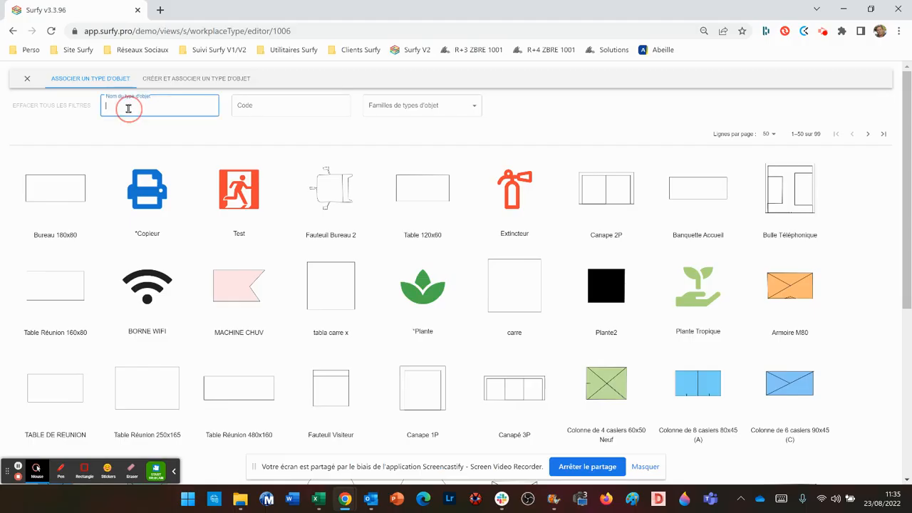
{"action": "type", "text": "faut"}
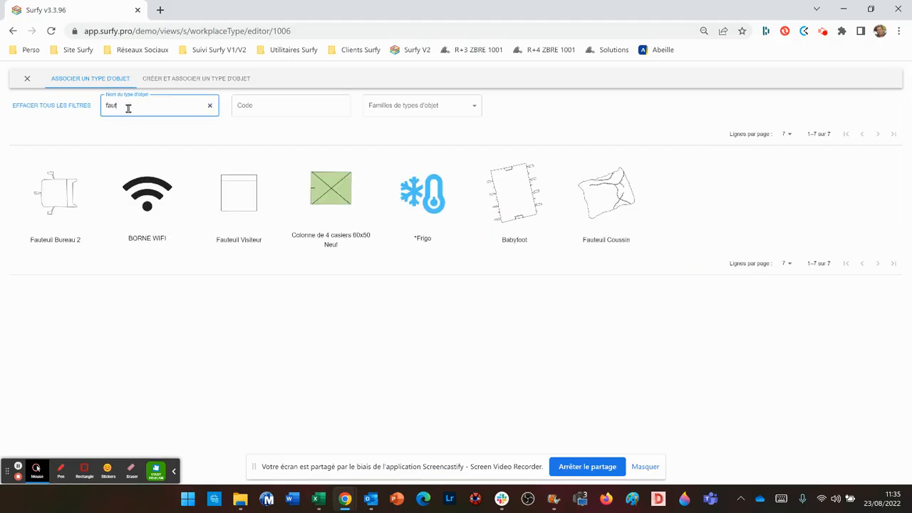
{"action": "left_click", "coordinate": [45, 174]}
{"action": "left_click_drag", "start_coordinate": [536, 270], "coordinate": [527, 286]}
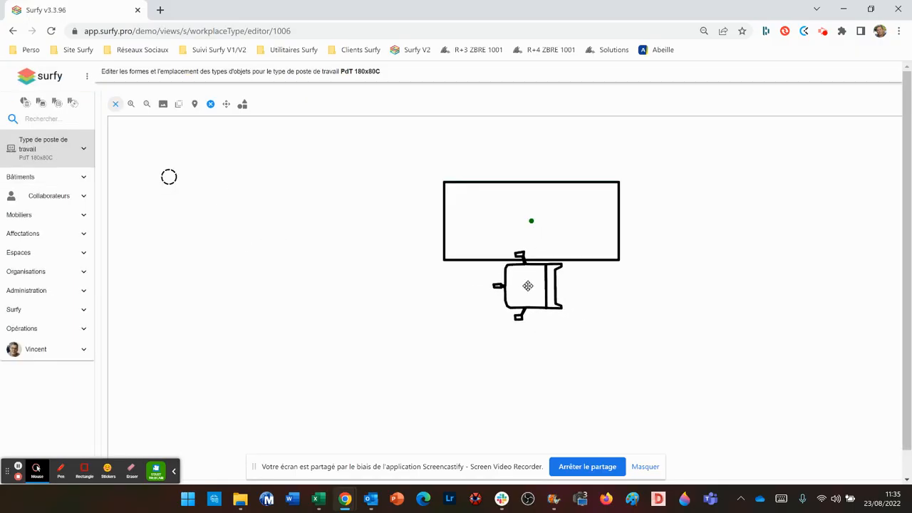
Find the Caisson 60x45 pedestal among the object types and place it over the right end of the desk
{"action": "left_click", "coordinate": [212, 107]}
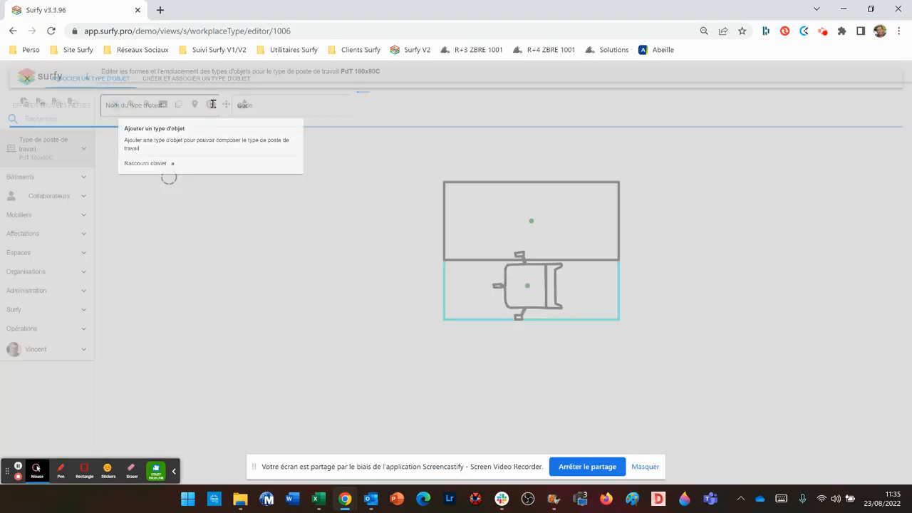
{"action": "left_click", "coordinate": [131, 106]}
{"action": "type", "text": "c"}
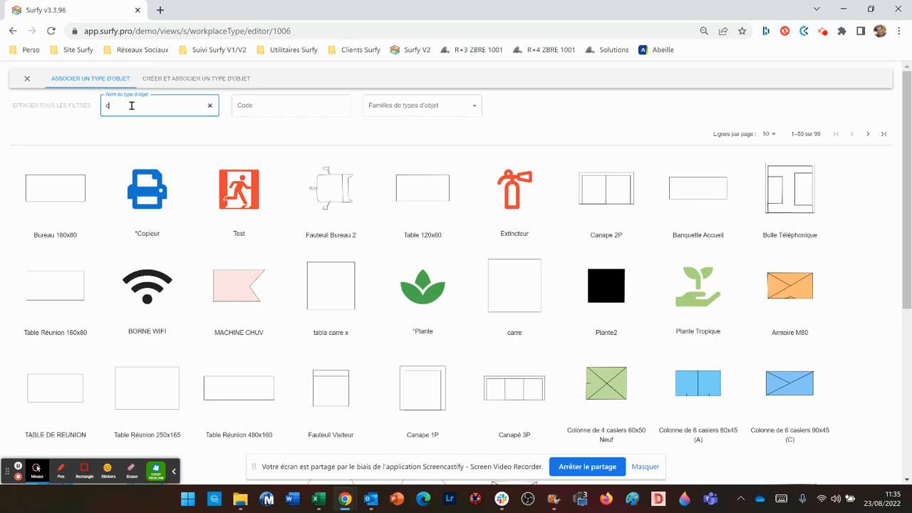
{"action": "type", "text": "aisso"}
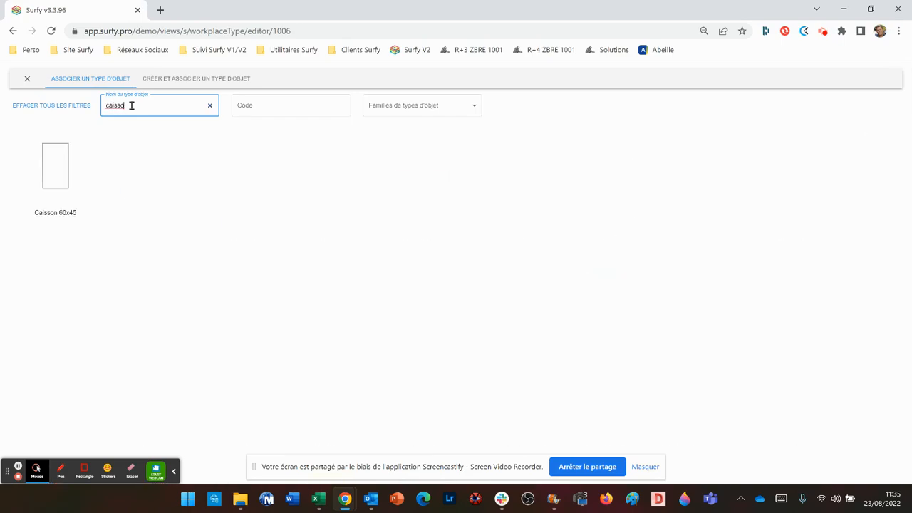
{"action": "left_click", "coordinate": [59, 175]}
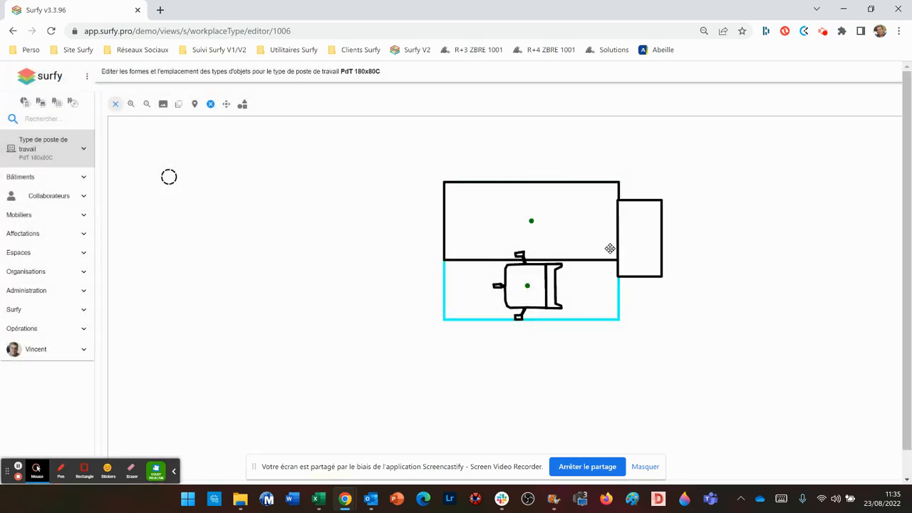
{"action": "left_click", "coordinate": [591, 230]}
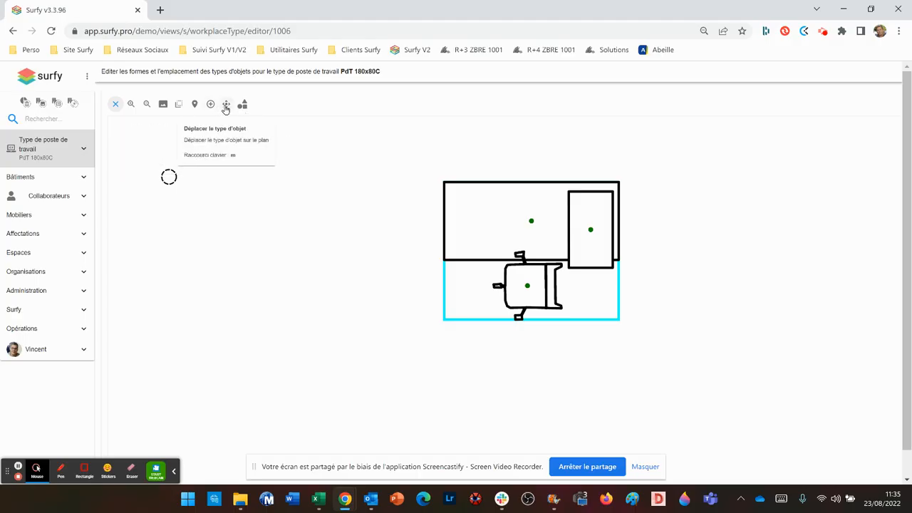
Rotate the chair a quarter turn so it faces the desk, and adjust its position below the desk
{"action": "left_click", "coordinate": [226, 105]}
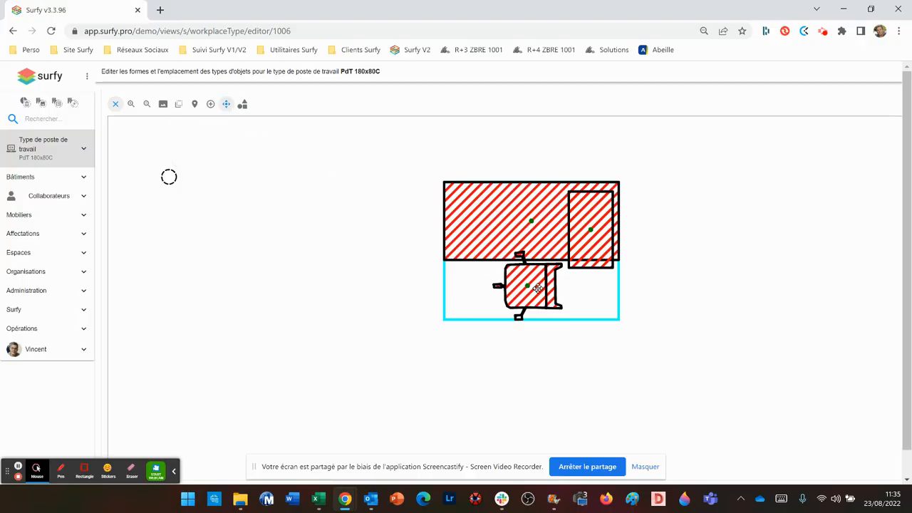
{"action": "left_click", "coordinate": [537, 286]}
{"action": "left_click_drag", "start_coordinate": [605, 286], "coordinate": [576, 406]}
{"action": "left_click", "coordinate": [525, 278]}
{"action": "left_click_drag", "start_coordinate": [524, 278], "coordinate": [522, 279]}
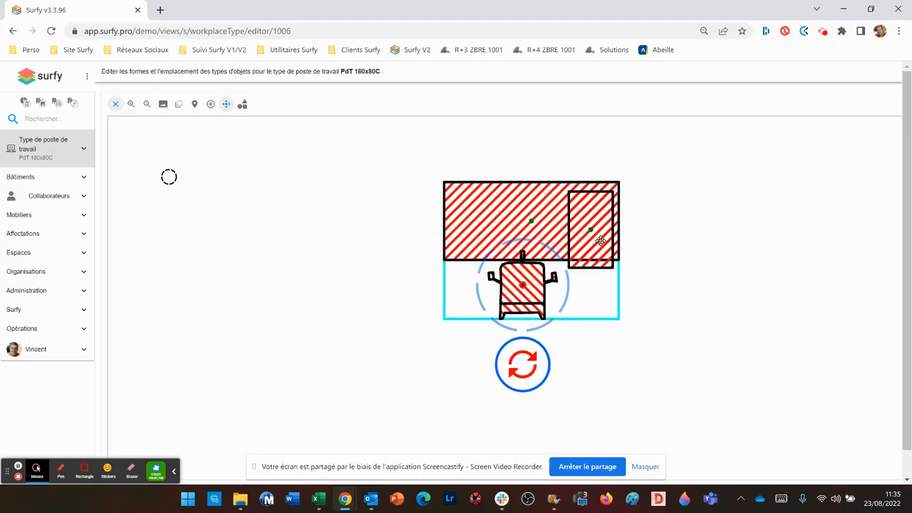
{"action": "left_click", "coordinate": [659, 335]}
{"action": "left_click", "coordinate": [226, 104]}
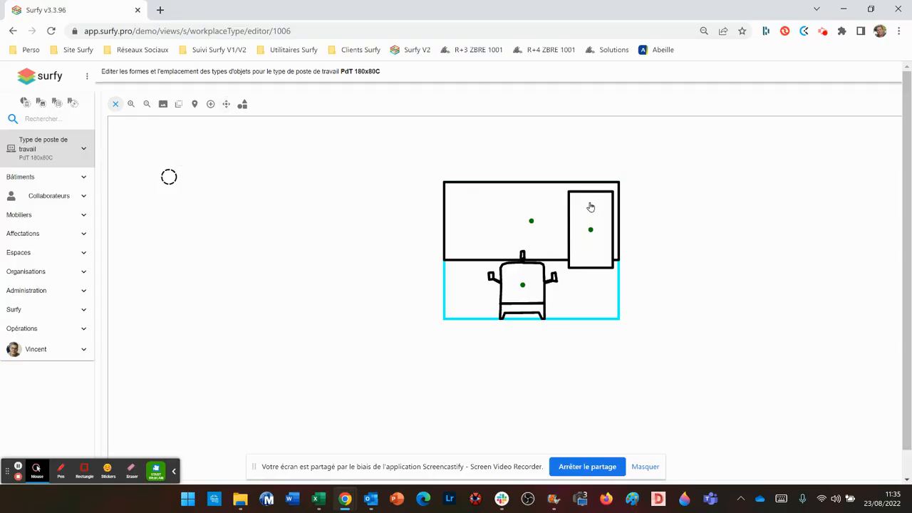
Reorder the object types so Bureau 180x80 comes last in the list, above the chair and pedestal in the drawing
{"action": "left_click", "coordinate": [242, 105]}
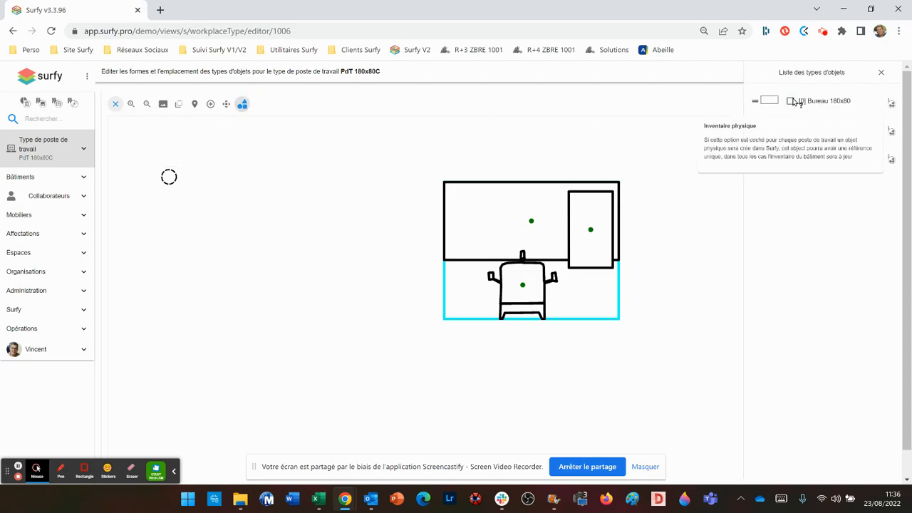
{"action": "left_click_drag", "start_coordinate": [754, 100], "coordinate": [758, 177]}
{"action": "mouse_move", "coordinate": [803, 162]}
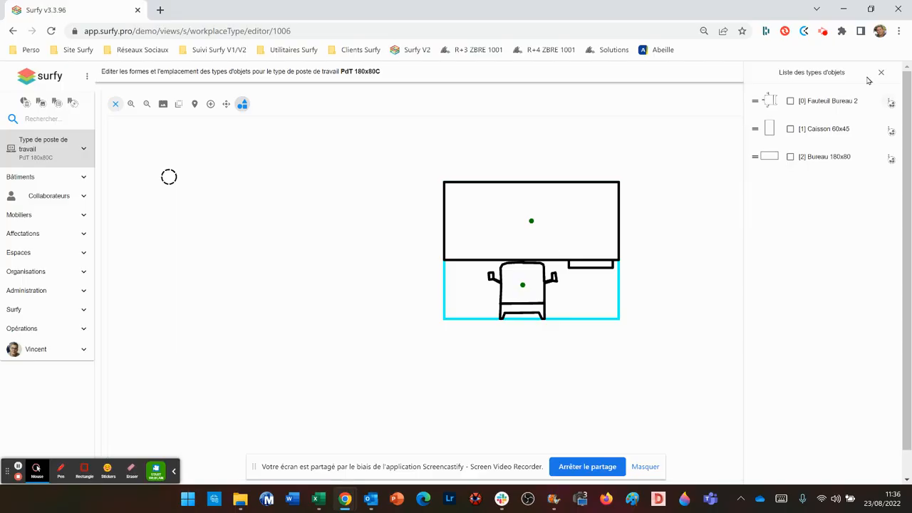
Enable the physical inventory for Bureau 180x80 and close the object types list
{"action": "left_click", "coordinate": [792, 158]}
{"action": "left_click", "coordinate": [791, 158]}
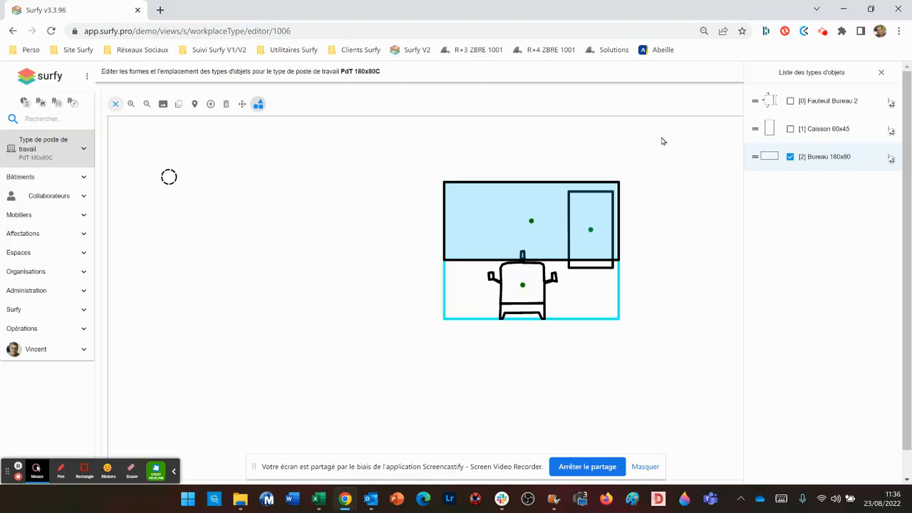
{"action": "left_click", "coordinate": [882, 74]}
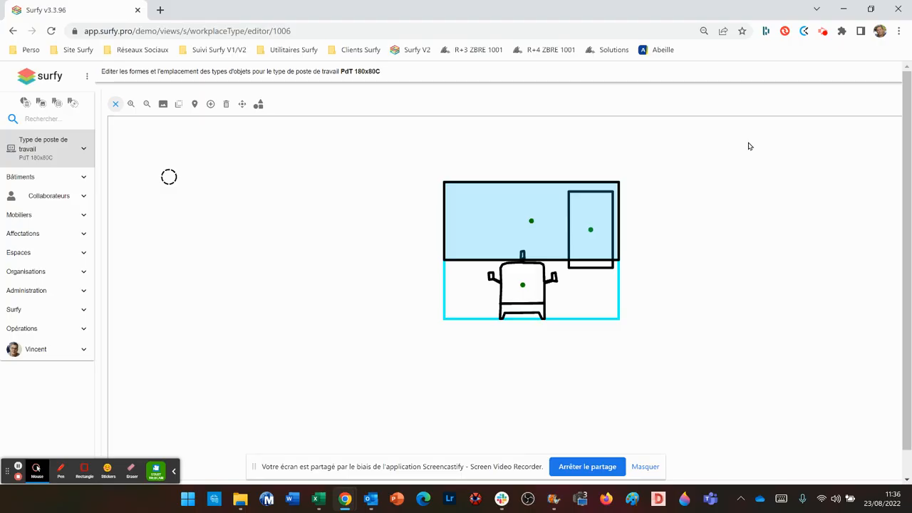
Return to the buildings overview, reload it and open the R+2 floor plan of DEMO VINCENT
{"action": "left_click", "coordinate": [45, 77]}
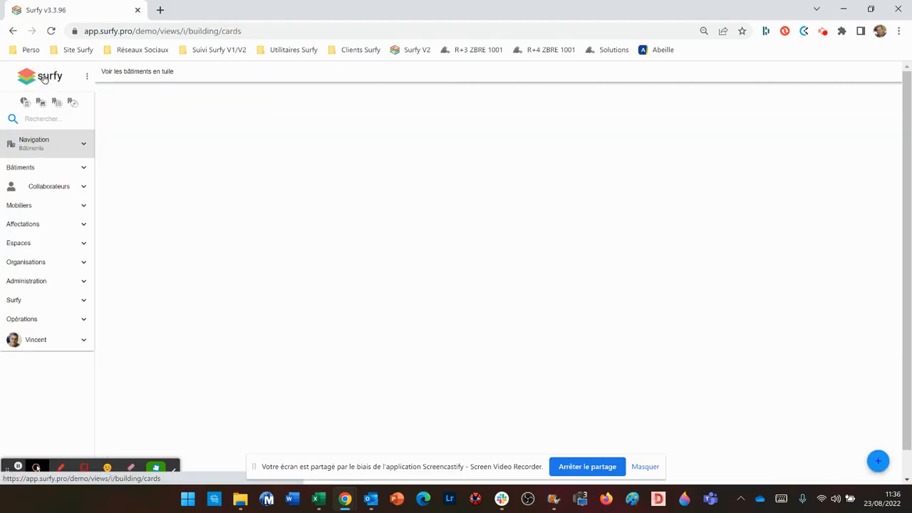
{"action": "left_click", "coordinate": [51, 31]}
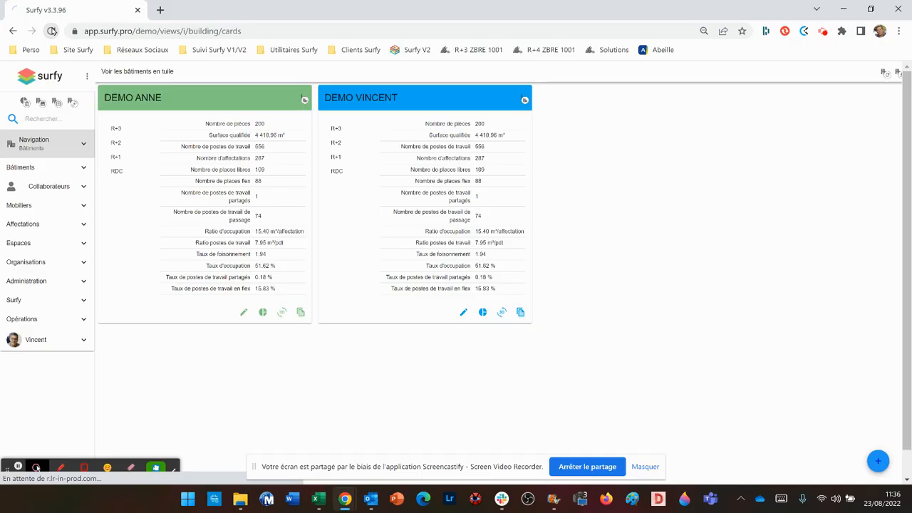
{"action": "left_click", "coordinate": [335, 144]}
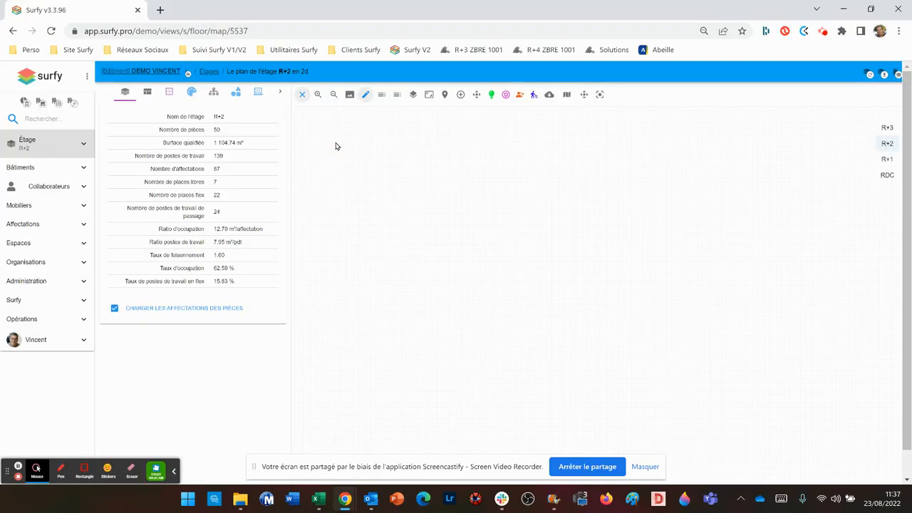
Add a PdT 180x80C workplace to room 2-001, placed against the upper wall above desks 2-001A and 2-001C
{"action": "left_click", "coordinate": [438, 169]}
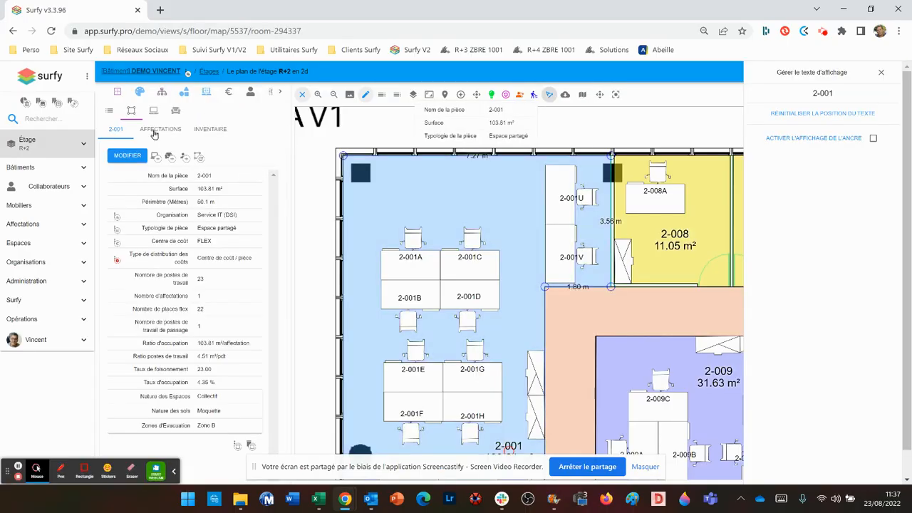
{"action": "left_click", "coordinate": [155, 158]}
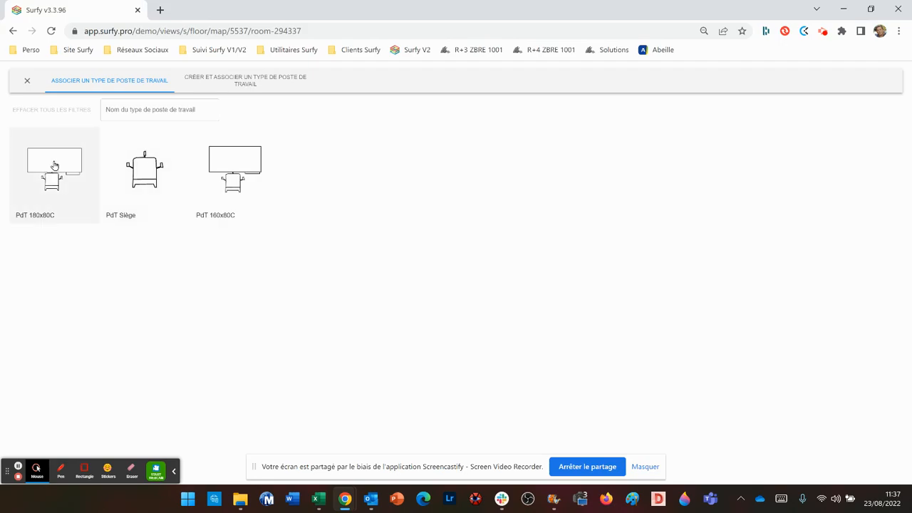
{"action": "left_click", "coordinate": [55, 165]}
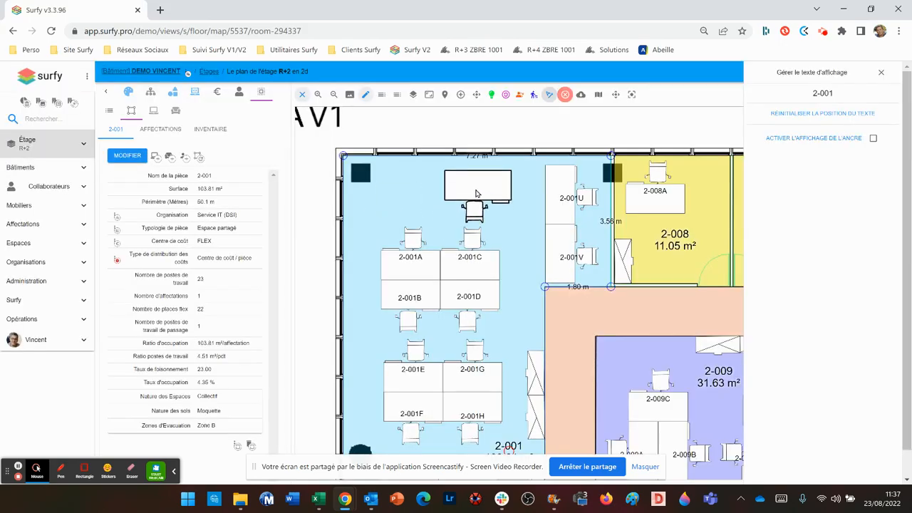
{"action": "left_click", "coordinate": [458, 188]}
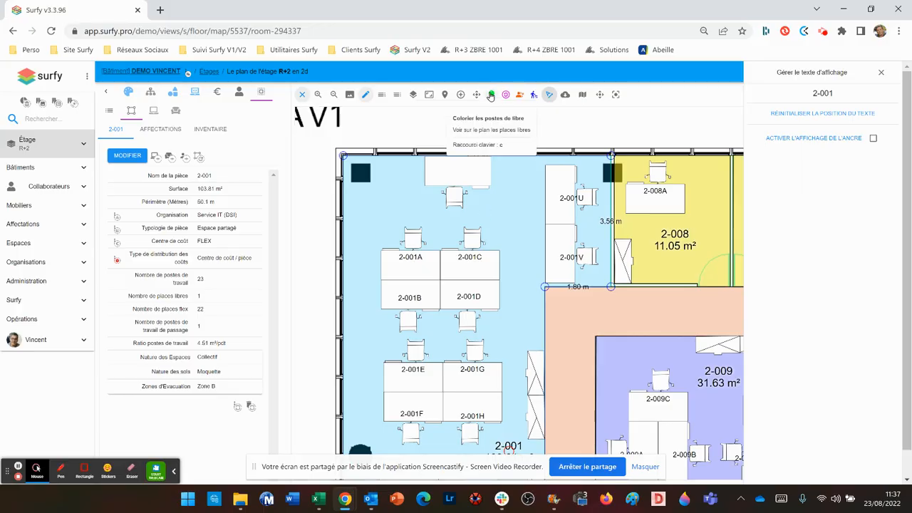
Colour the free workplaces on the plan and assign the second listed person to the new workplace in room 2-001
{"action": "left_click", "coordinate": [491, 95]}
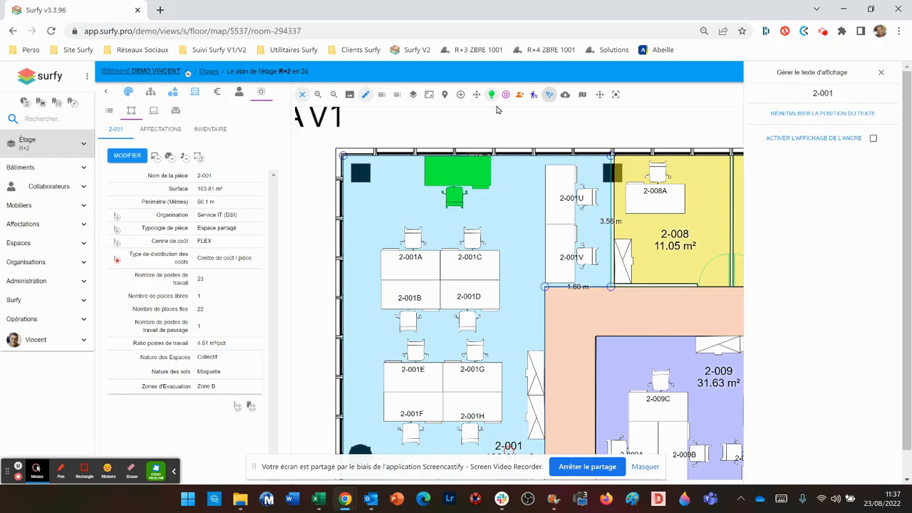
{"action": "left_click", "coordinate": [458, 179]}
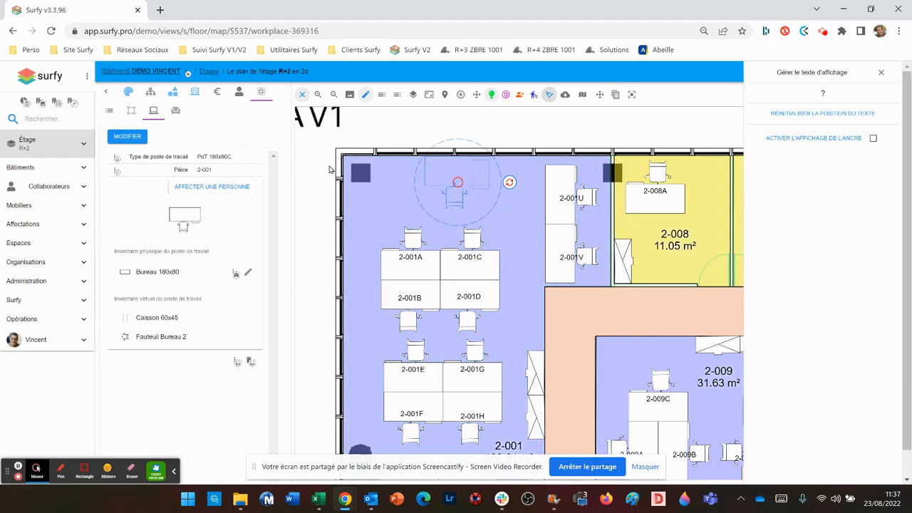
{"action": "left_click", "coordinate": [214, 186]}
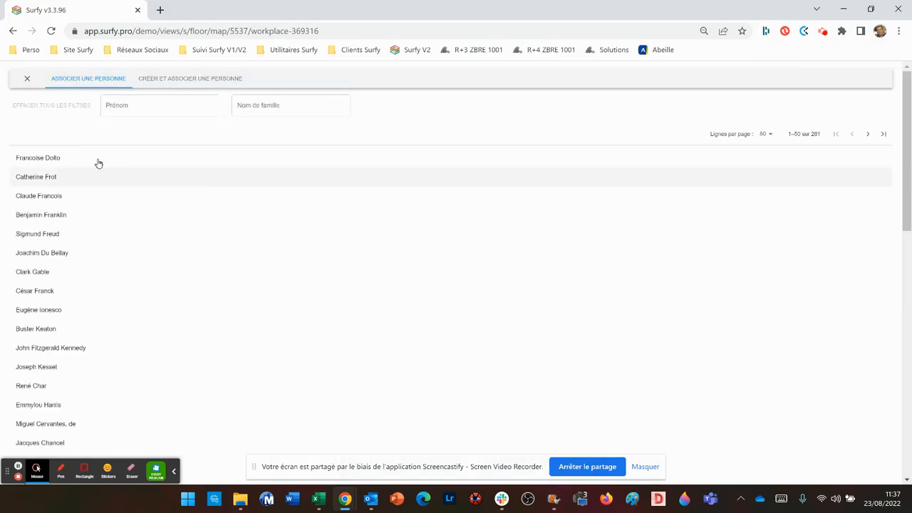
{"action": "left_click", "coordinate": [28, 179]}
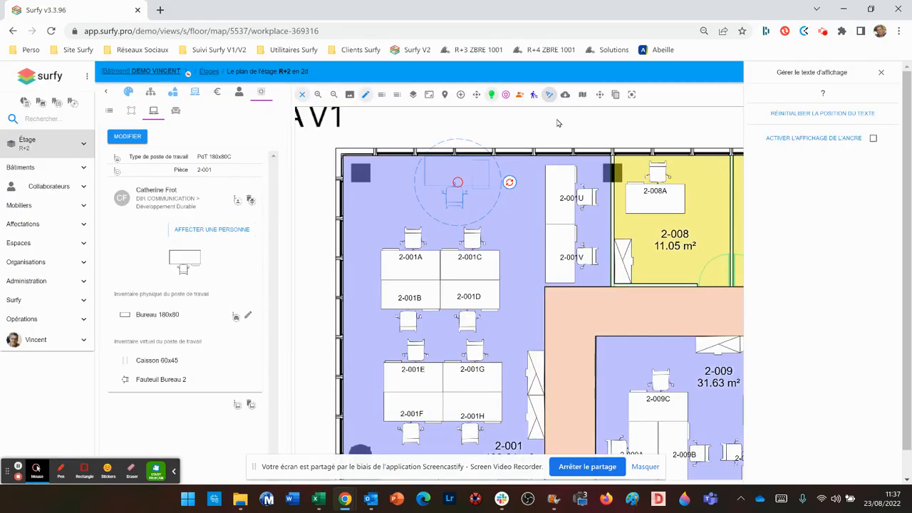
{"action": "left_click", "coordinate": [544, 124]}
{"action": "mouse_move", "coordinate": [458, 178]}
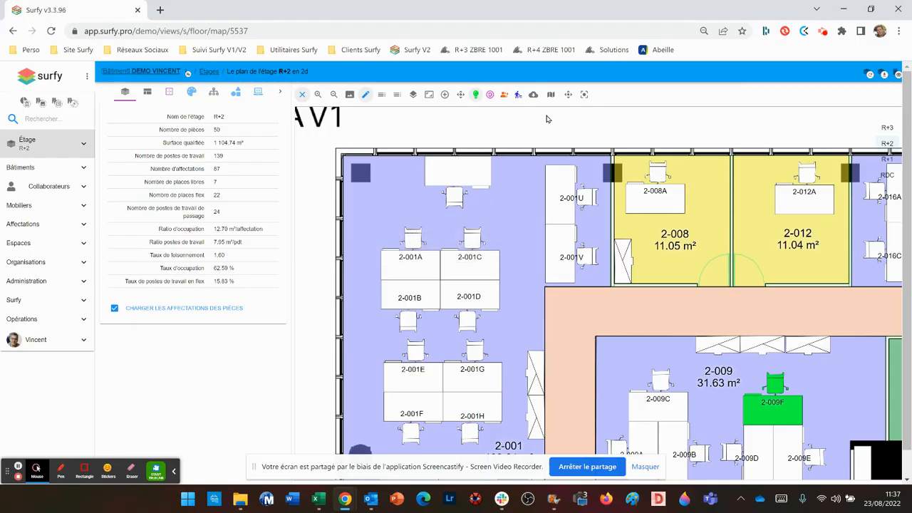
Set the new workplace's Bureau 180x80 asset code to azerty and object reference to qsdfgh, and save the object
{"action": "left_click", "coordinate": [462, 172]}
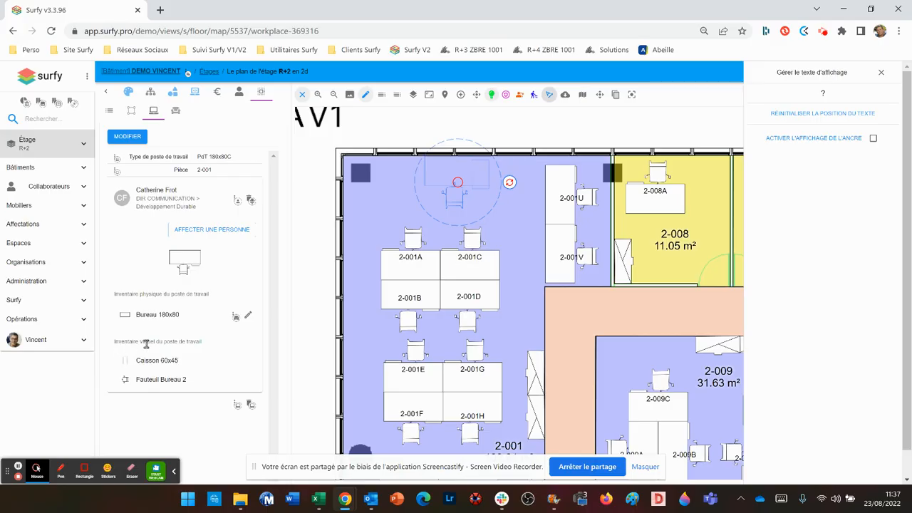
{"action": "left_click", "coordinate": [249, 318]}
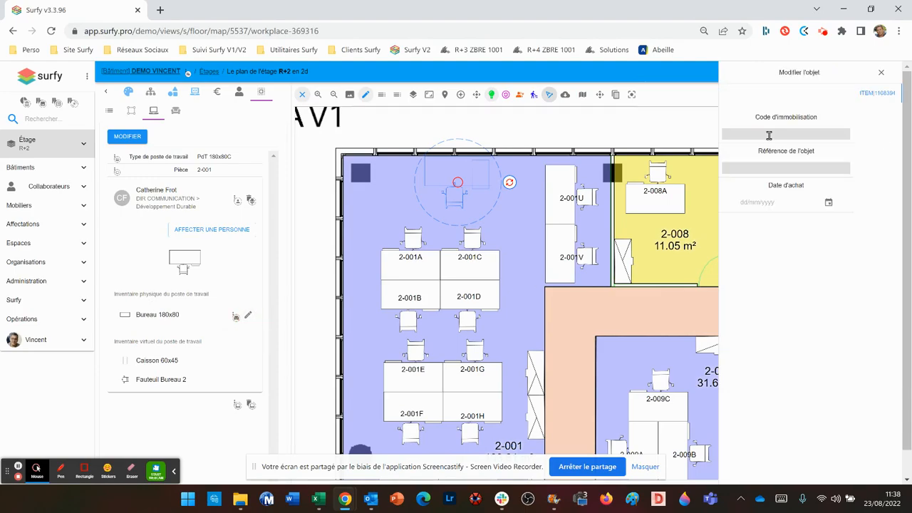
{"action": "type", "text": "4"}
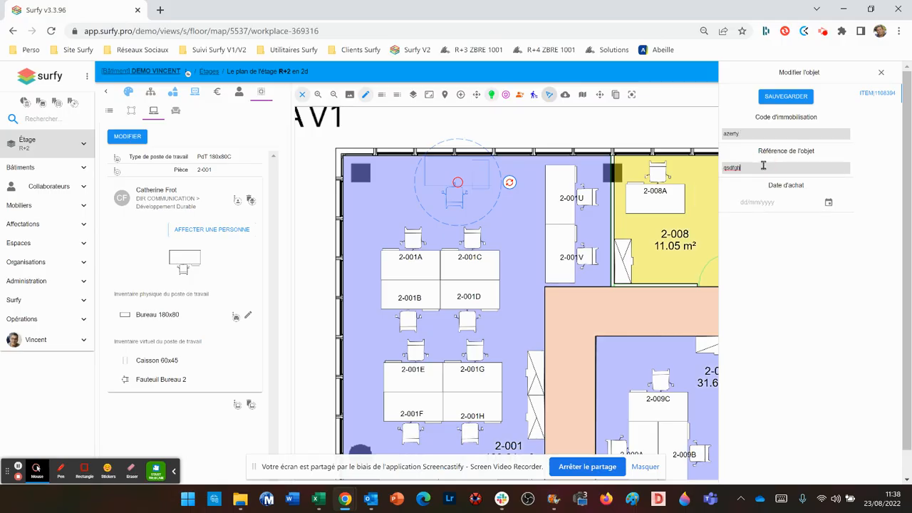
{"action": "left_click", "coordinate": [780, 98]}
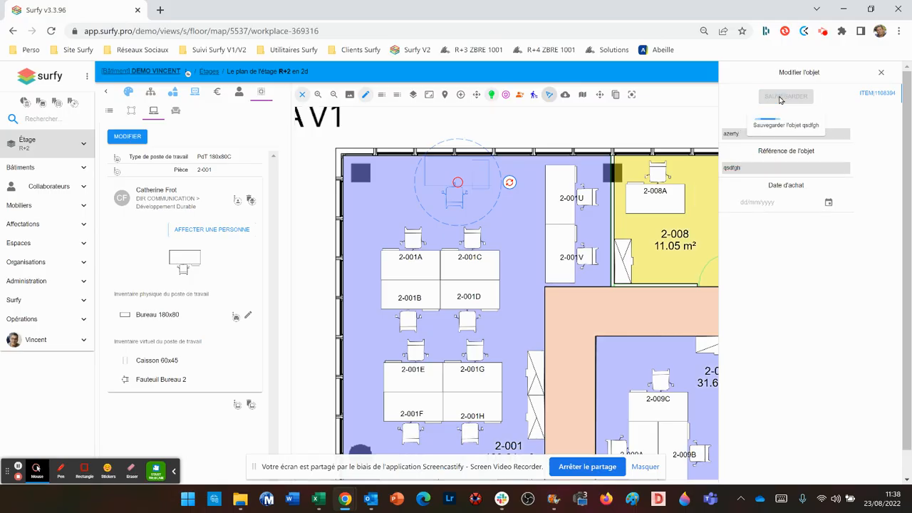
{"action": "left_click", "coordinate": [881, 72]}
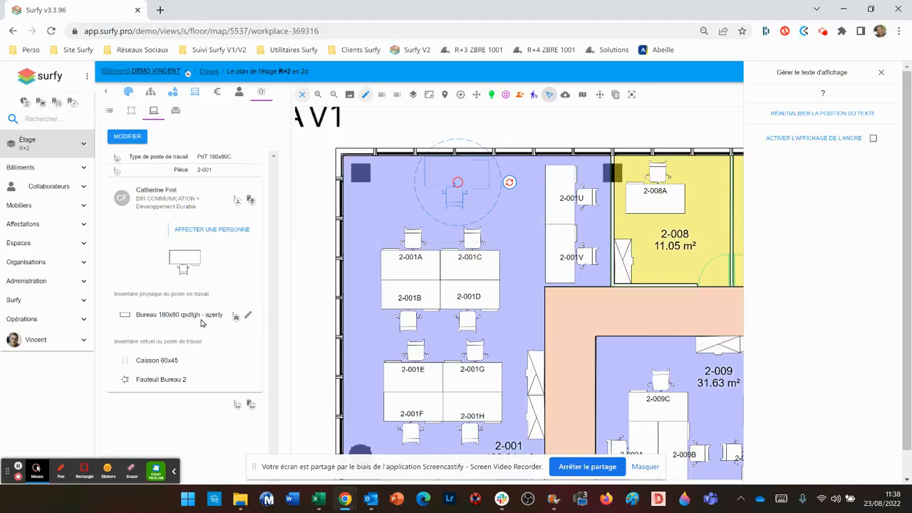
{"action": "left_click", "coordinate": [504, 206]}
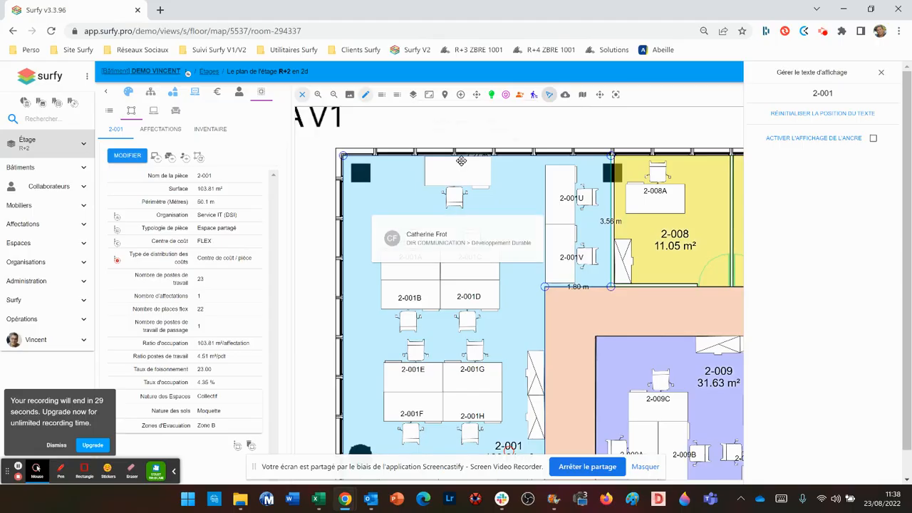